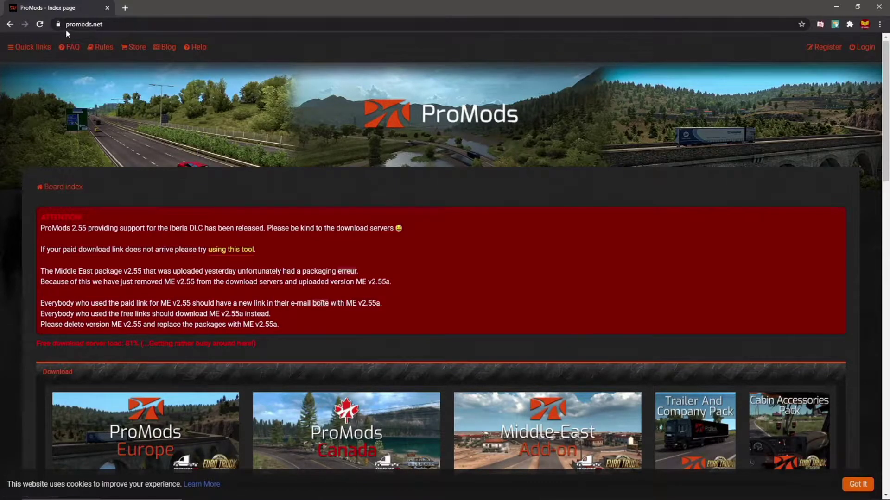
Return to the board index signed in and open the ProMods Europe 2.55 installation page.
left_click_drag(66, 24, 108, 25)
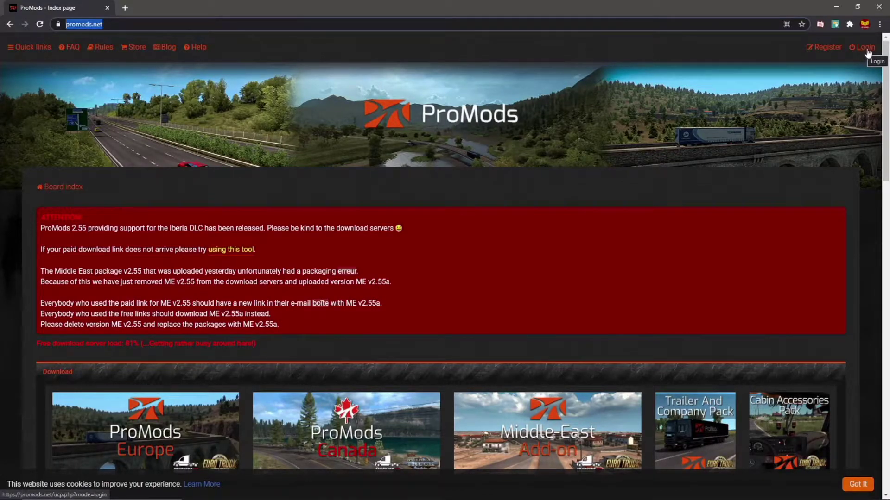
left_click(506, 100)
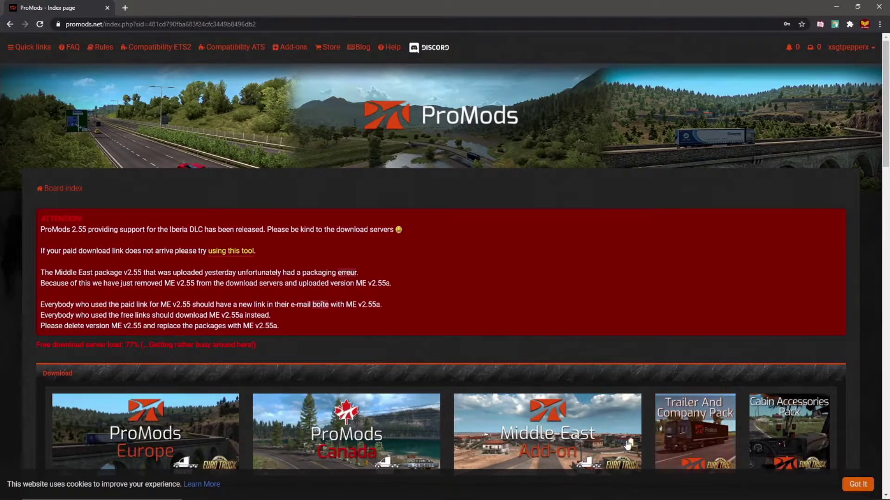
scroll(443, 284, "down", 1)
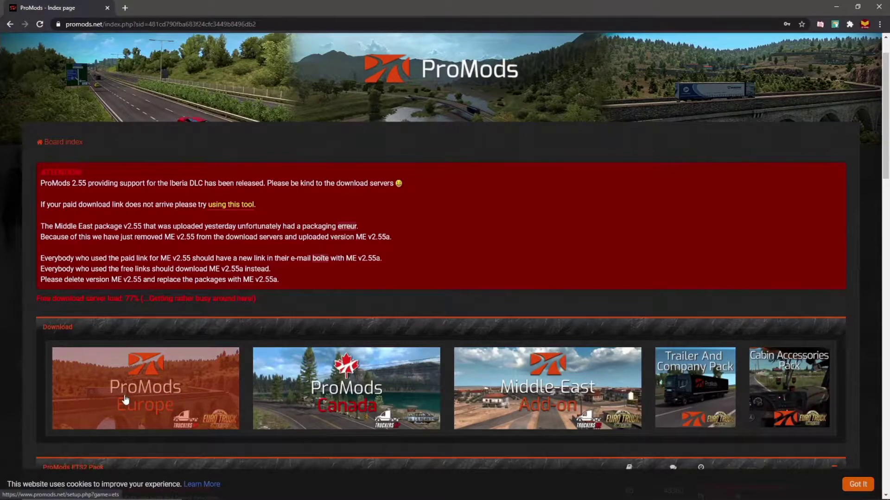
left_click(179, 414)
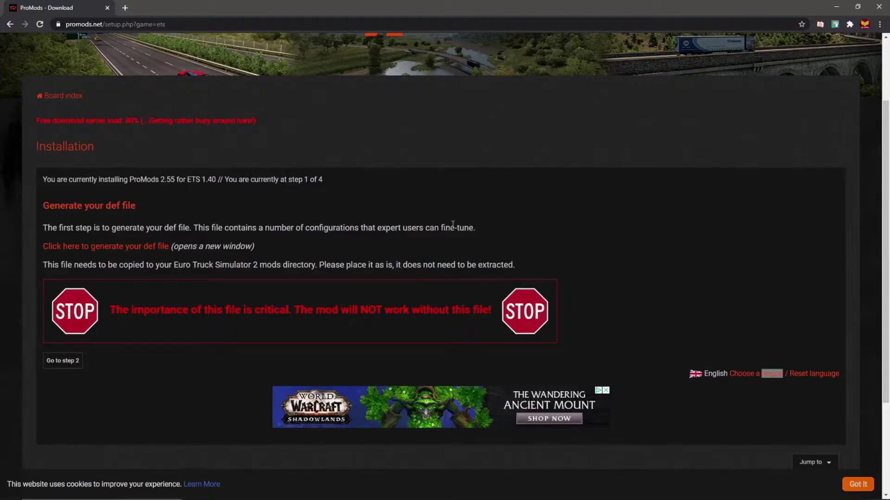
Open the ProMods def file generator in a new tab.
left_click_drag(203, 228, 477, 227)
left_click(646, 203)
left_click(151, 247)
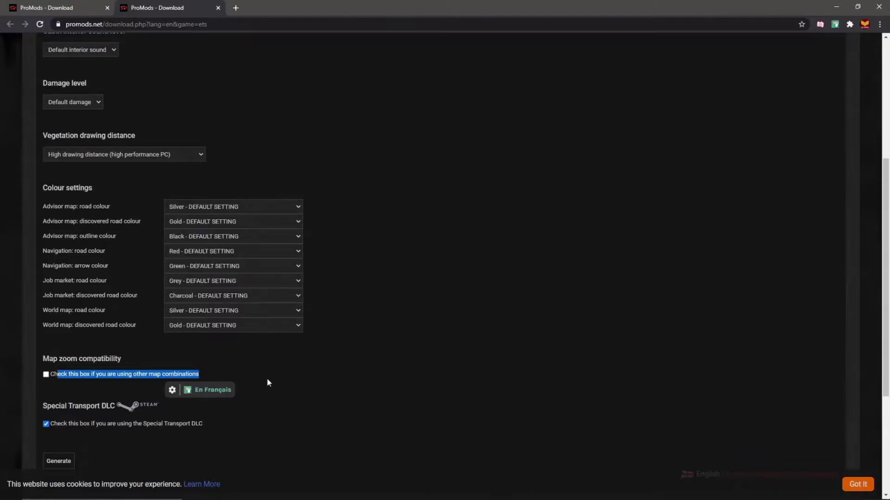
double_click(431, 384)
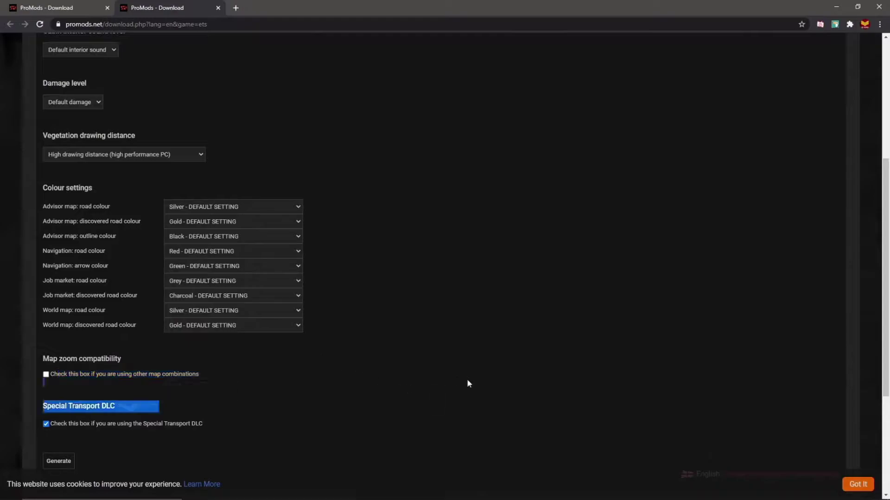
left_click(482, 390)
scroll(514, 412, "up", 2)
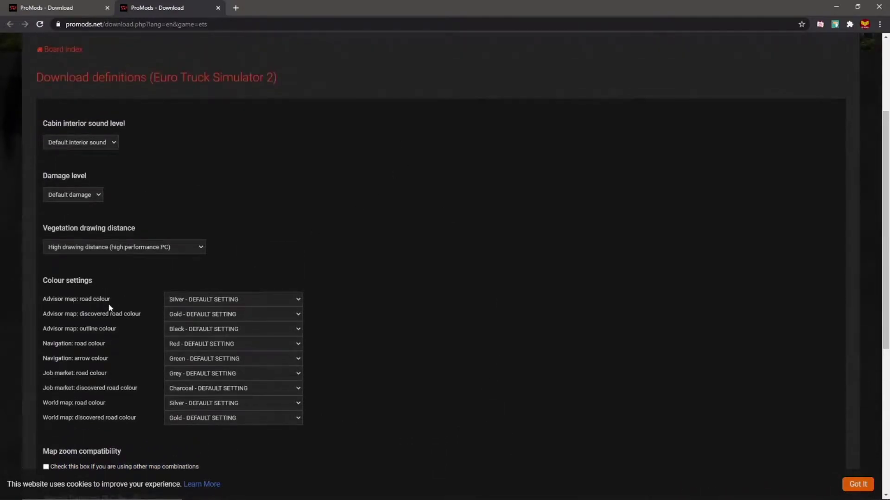
Keep default colours and High vegetation drawing distance, then generate and download the def file.
left_click_drag(43, 301, 155, 429)
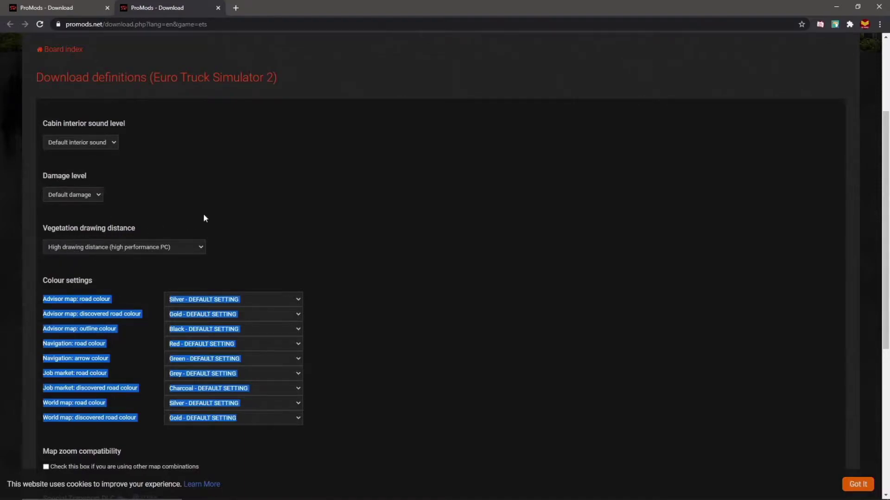
left_click(416, 208)
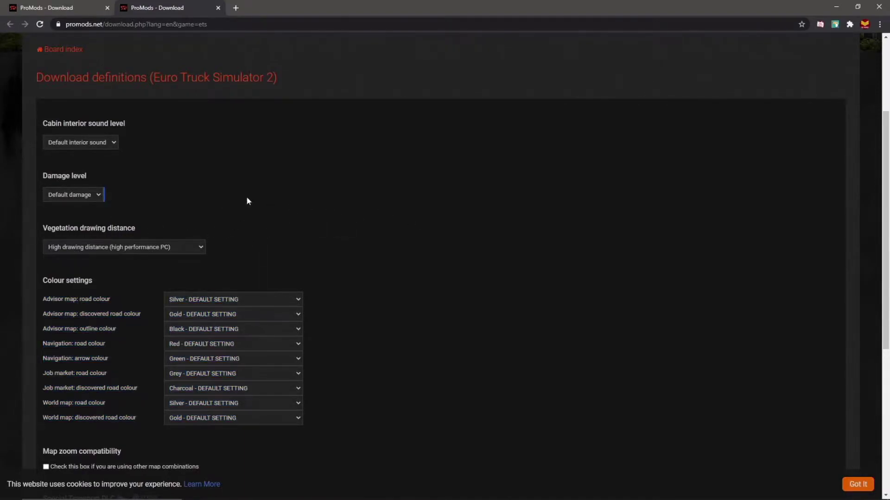
left_click(202, 250)
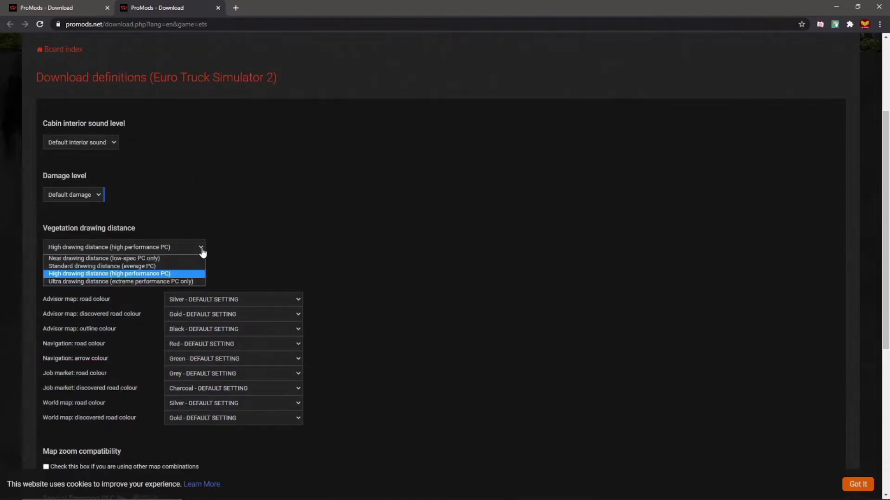
left_click(176, 274)
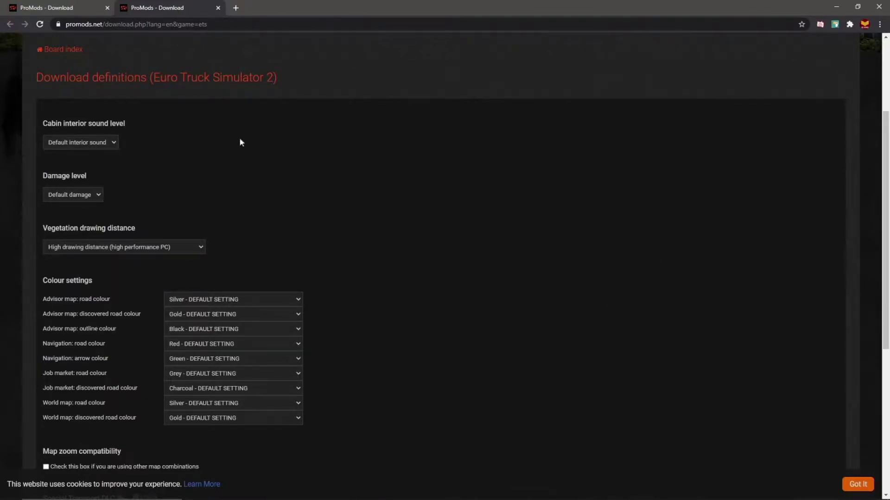
scroll(548, 294, "down", 6)
left_click(58, 280)
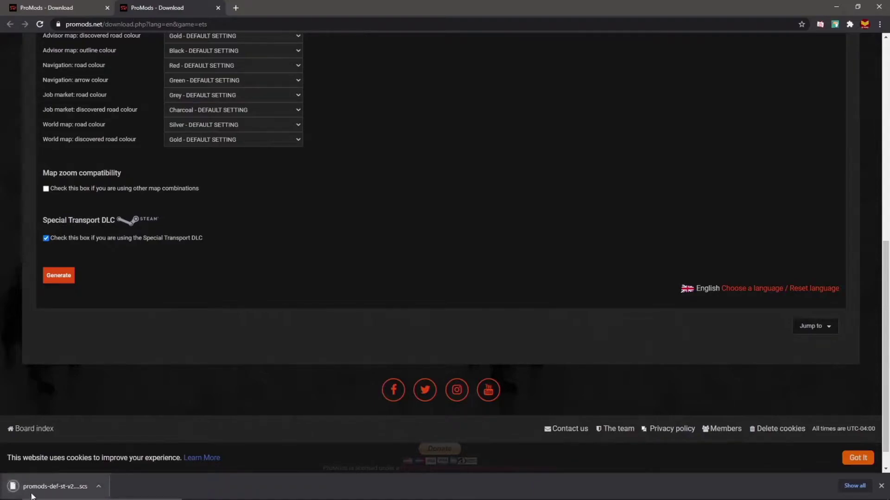
scroll(510, 208, "down", 1)
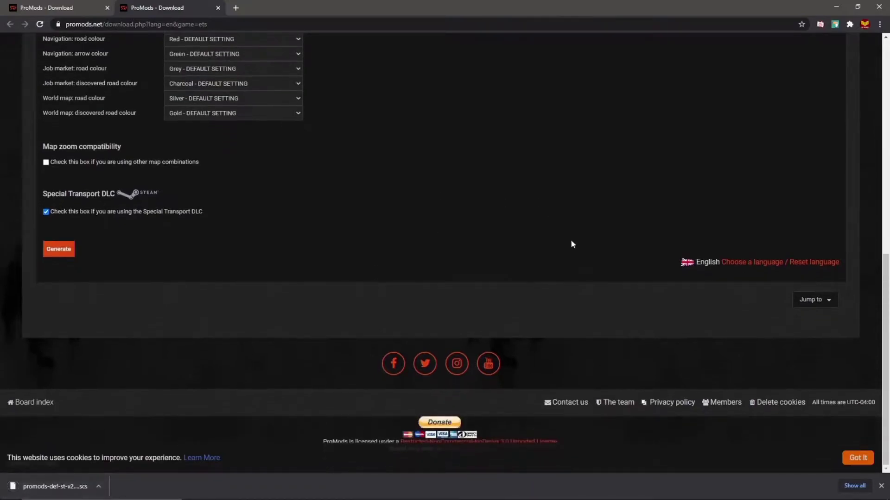
scroll(533, 244, "up", 8)
scroll(516, 250, "up", 2)
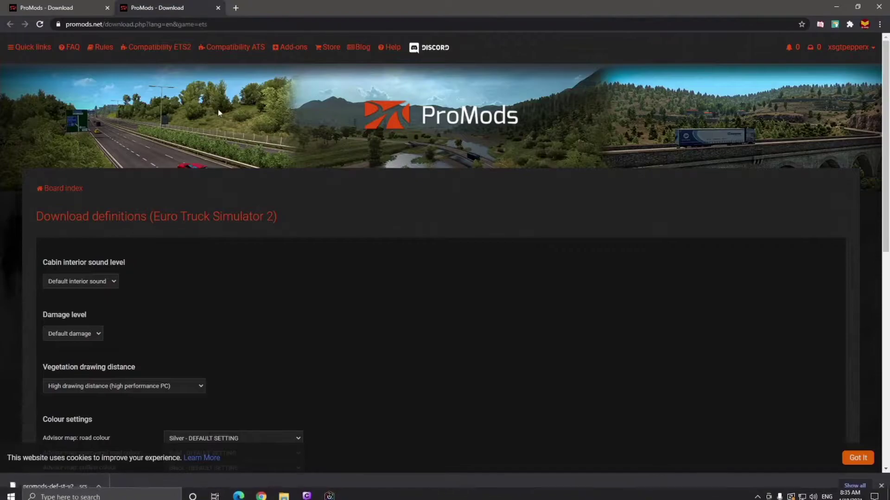
Close the generator tab and review the def warning and standard limits (300kB/s, two concurrent downloads).
left_click(218, 8)
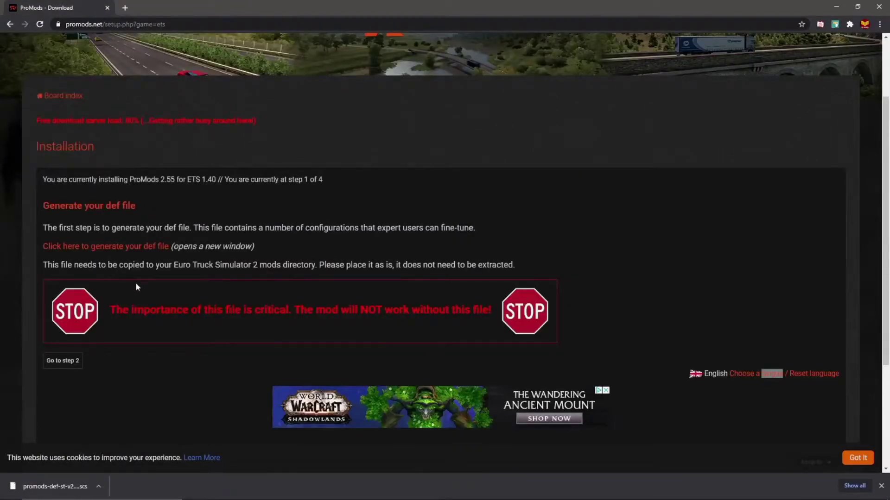
left_click_drag(110, 310, 492, 310)
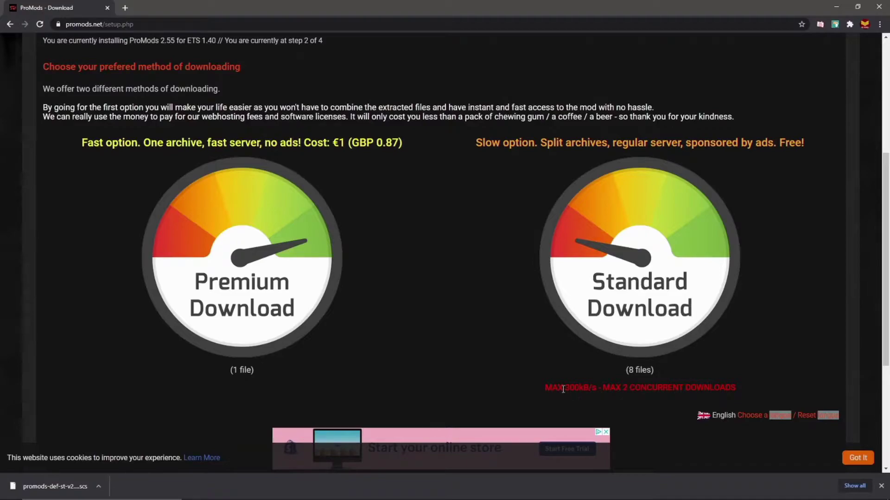
left_click_drag(563, 389, 597, 389)
left_click(620, 388)
left_click_drag(619, 389, 739, 389)
left_click_drag(628, 371, 647, 386)
left_click_drag(564, 389, 590, 397)
left_click_drag(628, 370, 653, 371)
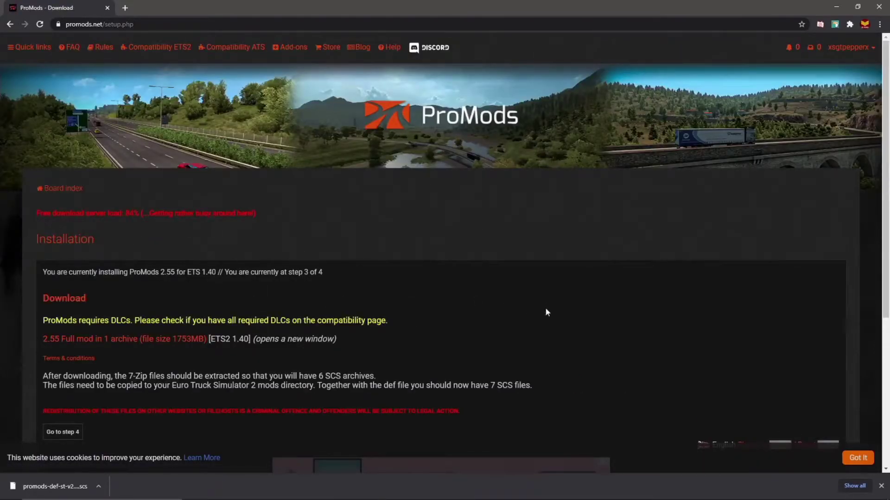
Open the '2.55 Full mod in 1 archive' store page, buy it, and download promods-v255.7z.
scroll(544, 307, "down", 3)
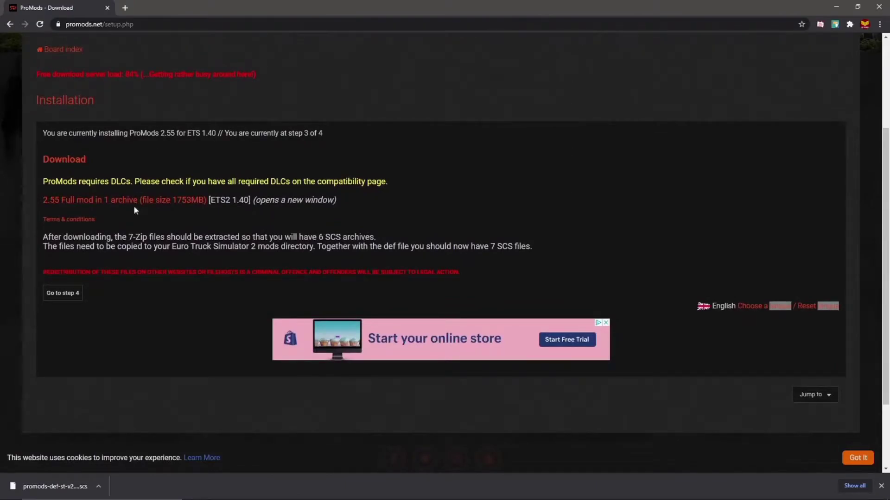
left_click(177, 203)
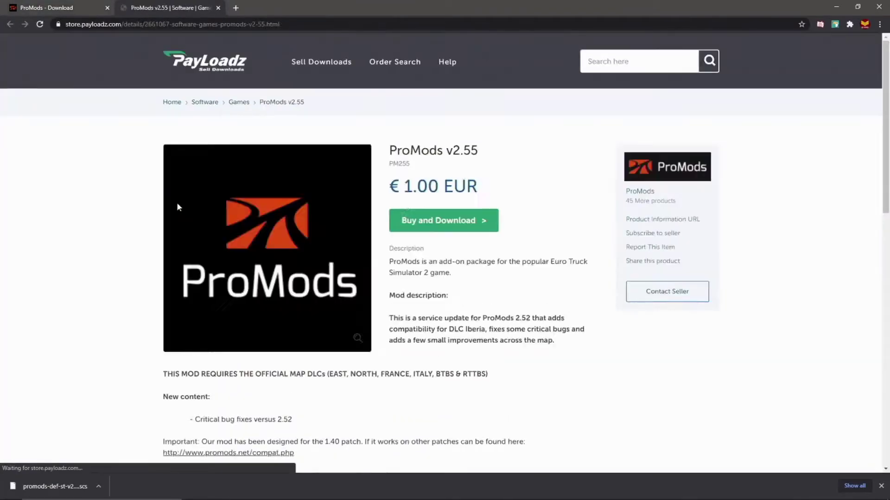
scroll(95, 265, "down", 6)
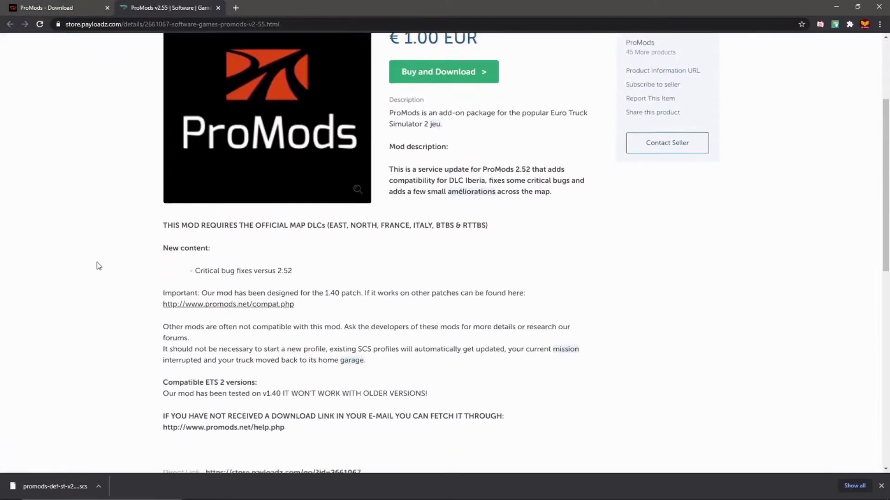
scroll(95, 269, "up", 4)
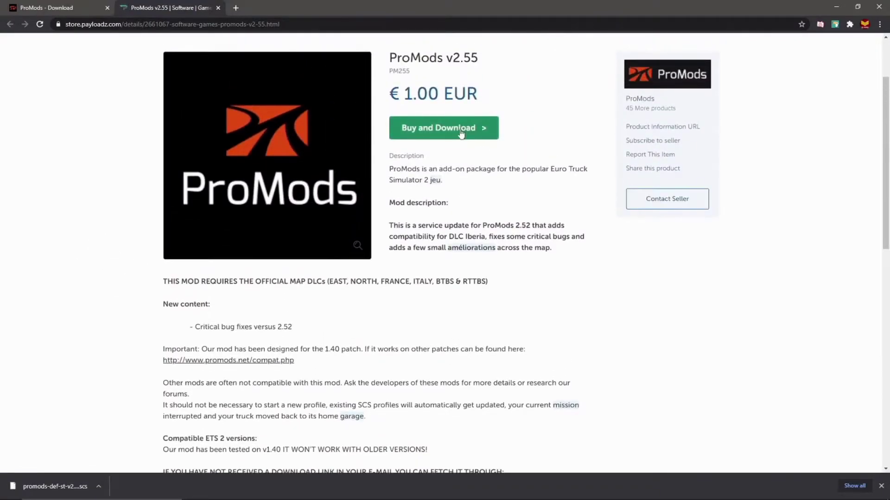
left_click(452, 132)
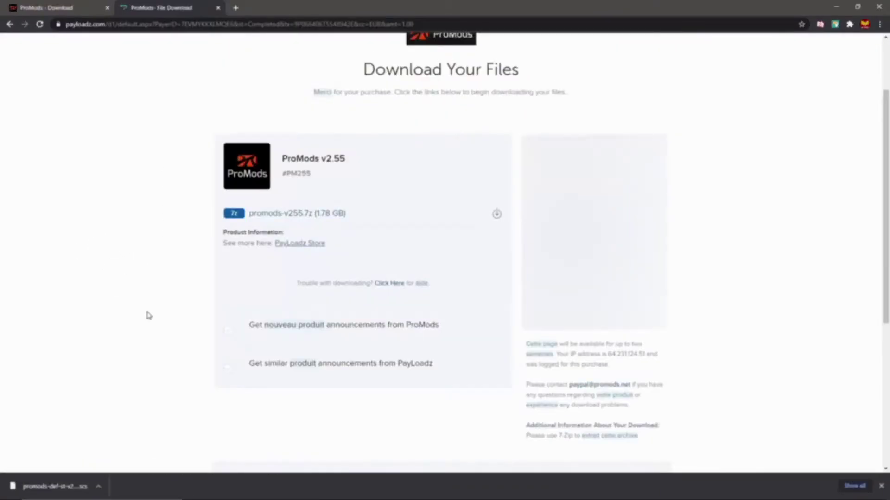
left_click(308, 216)
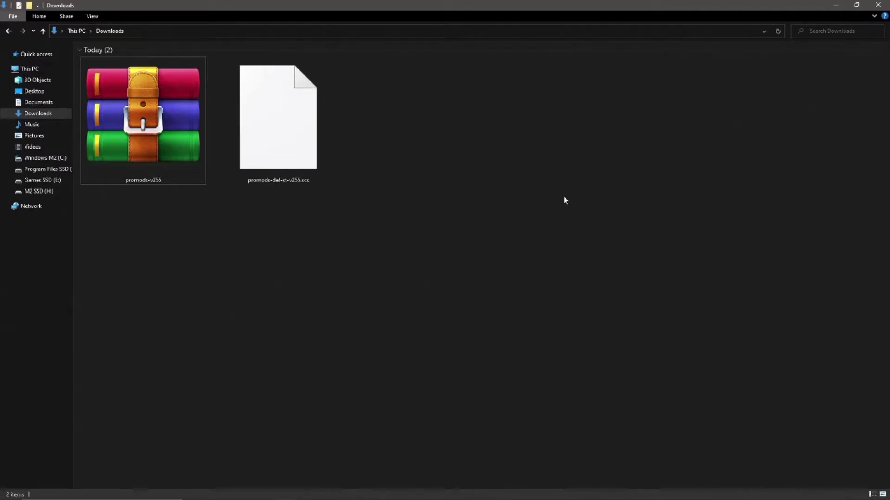
Select the promods-v255 archive and def file in Downloads, then go back to the ETS2 mod folder.
left_click(152, 142)
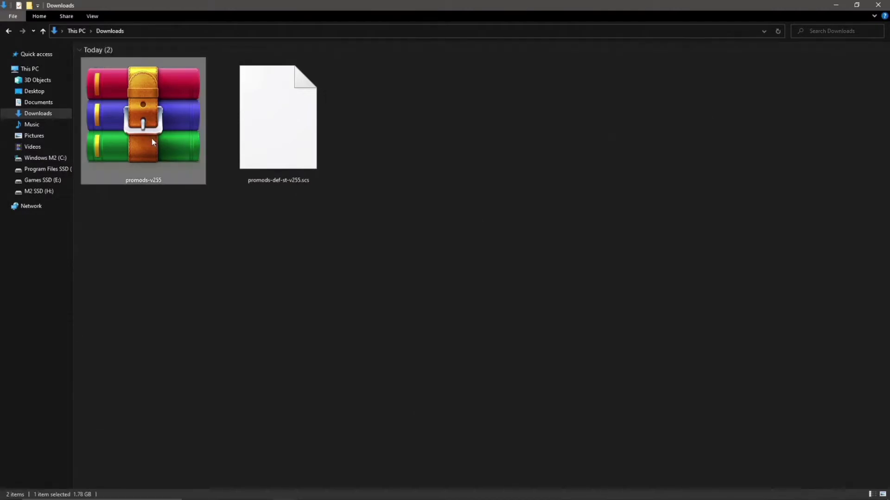
left_click(262, 135, "ctrl")
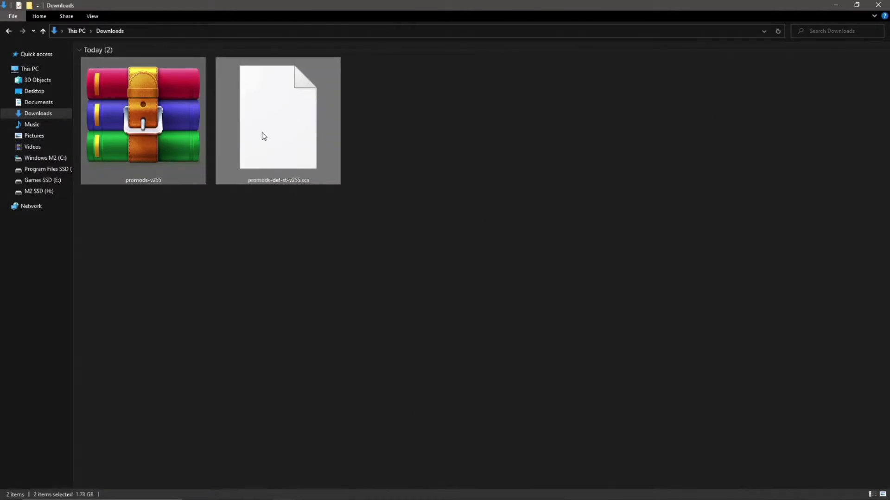
left_click(8, 32)
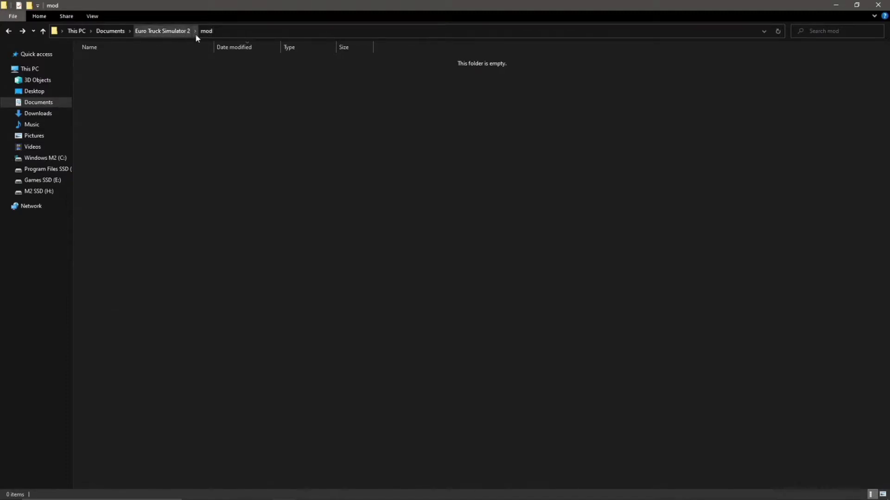
left_click(233, 30)
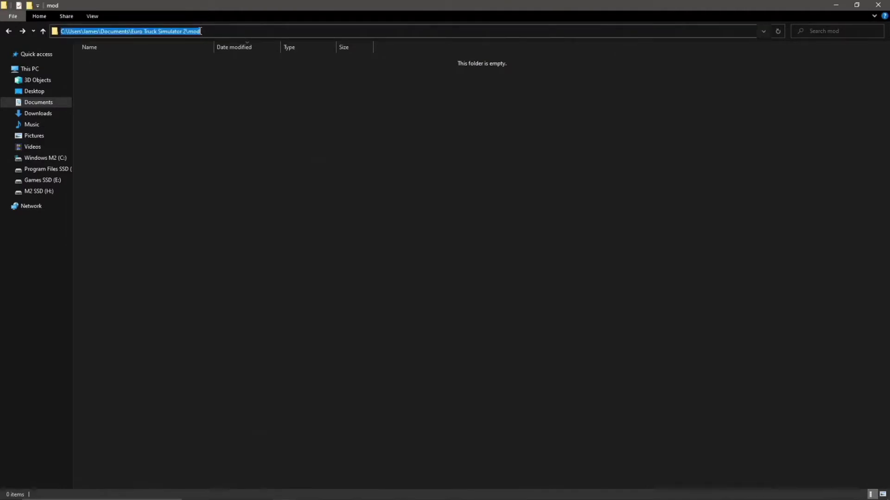
left_click(145, 31)
left_click_drag(130, 31, 186, 31)
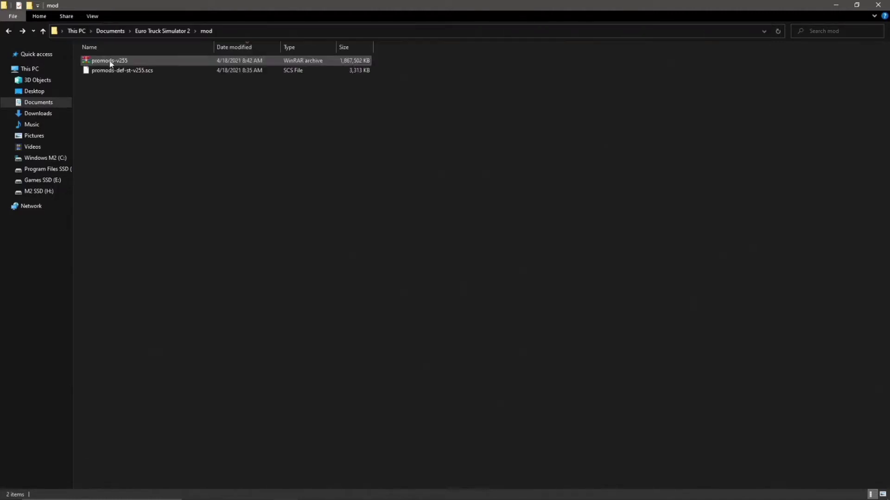
Extract promods-v255 into the mod folder using WinRAR's Extract Here.
left_click(112, 61)
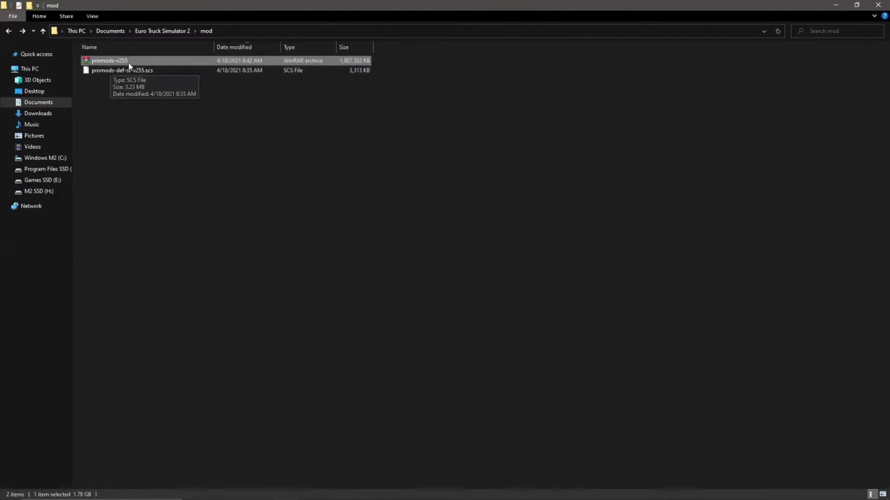
right_click(111, 63)
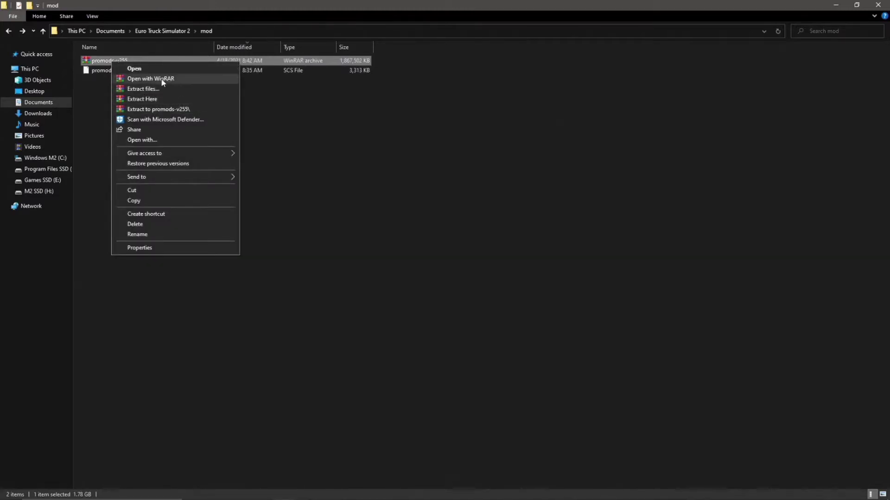
left_click(146, 100)
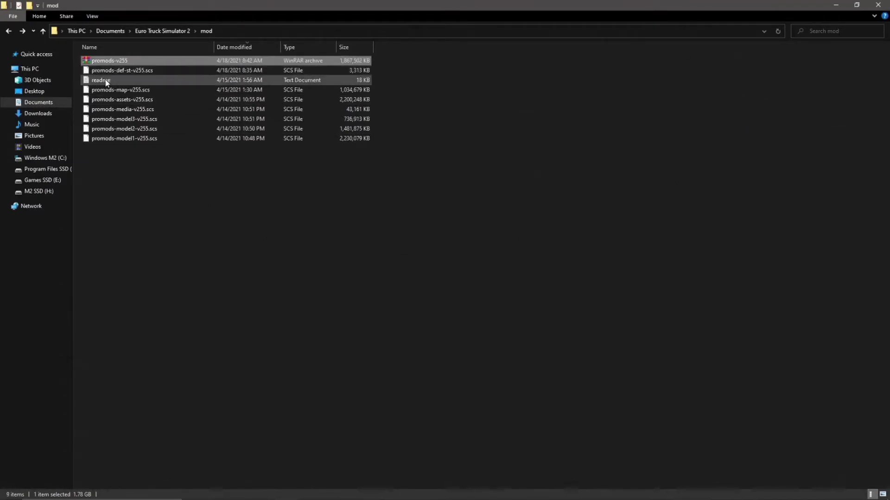
left_click(670, 251)
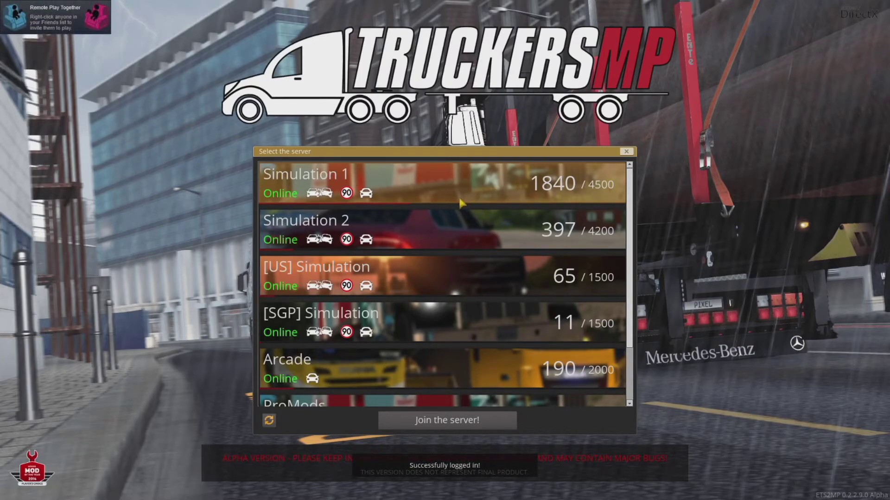
Scroll the TruckersMP server list and join the ProMods server.
scroll(452, 212, "down", 3)
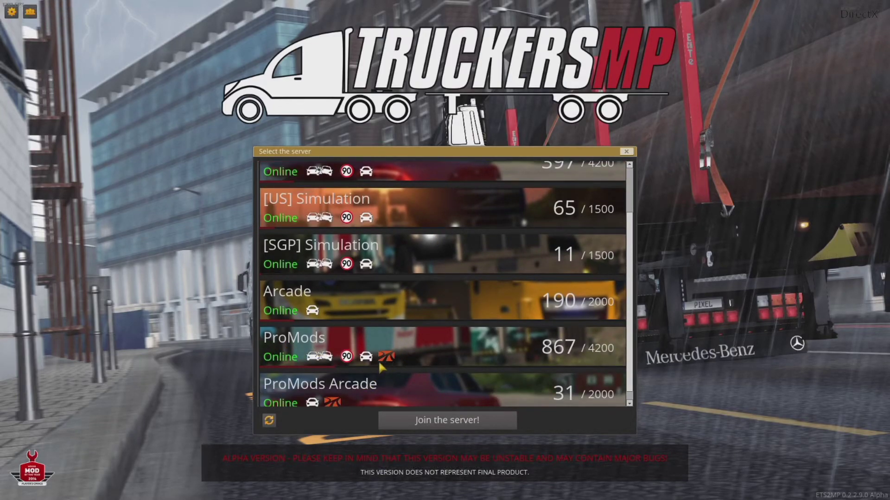
left_click(446, 350)
scroll(442, 357, "down", 1)
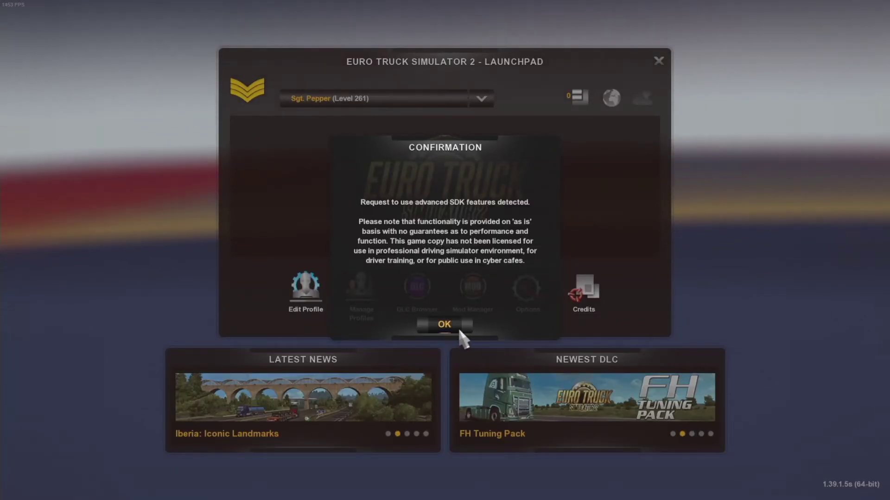
Accept the advanced SDK features notice and continue into the game.
left_click(458, 327)
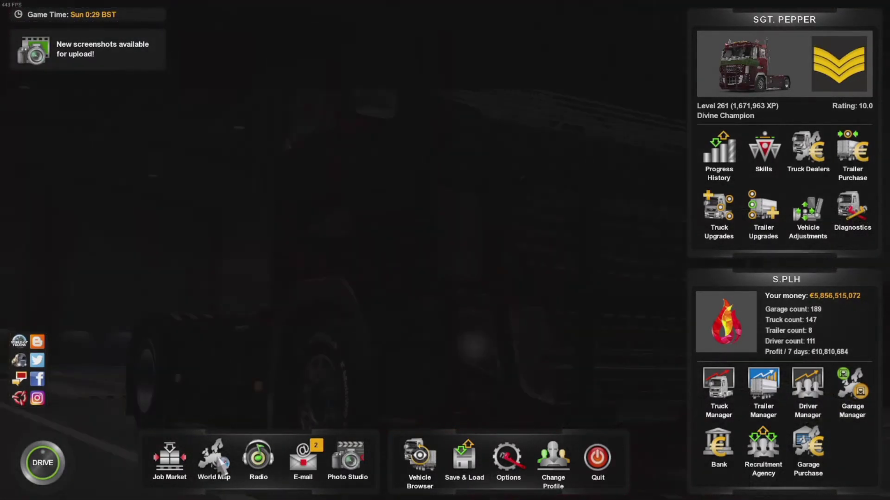
left_click(221, 464)
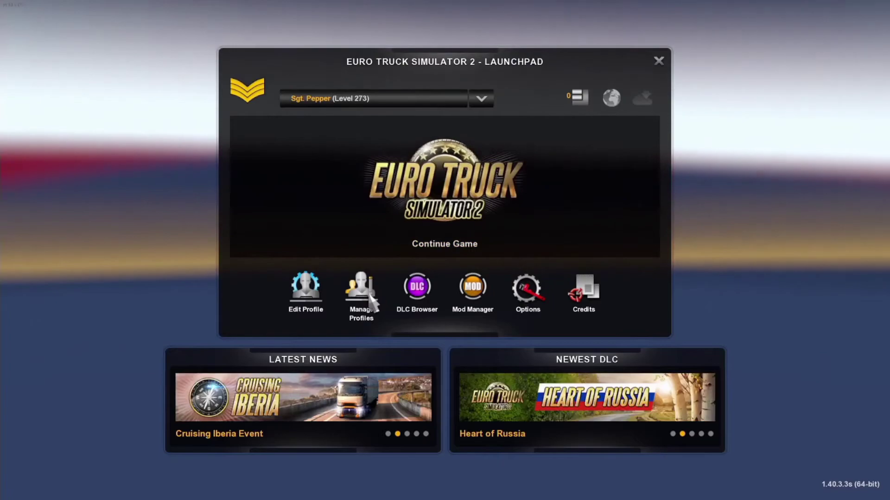
In Mod Manager, activate the ProMods Map, Models 2, Models 1 and Assets packages.
left_click(473, 292)
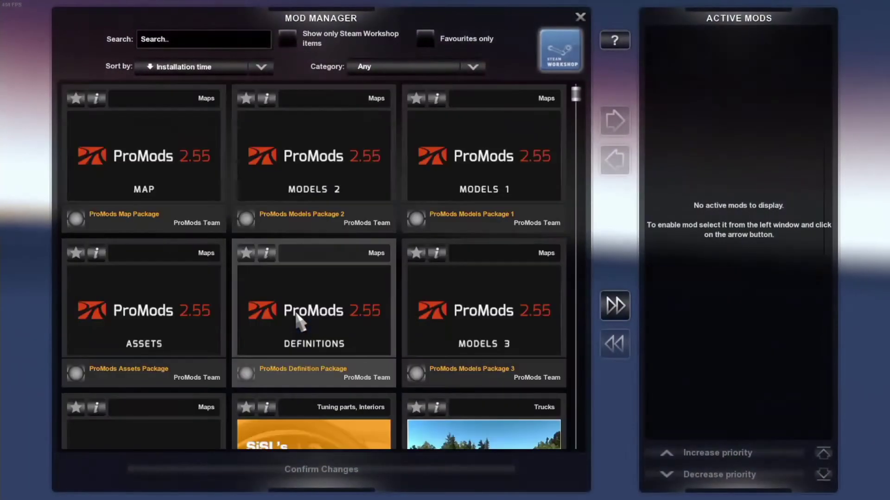
left_click(144, 152)
left_click(615, 121)
left_click(348, 163)
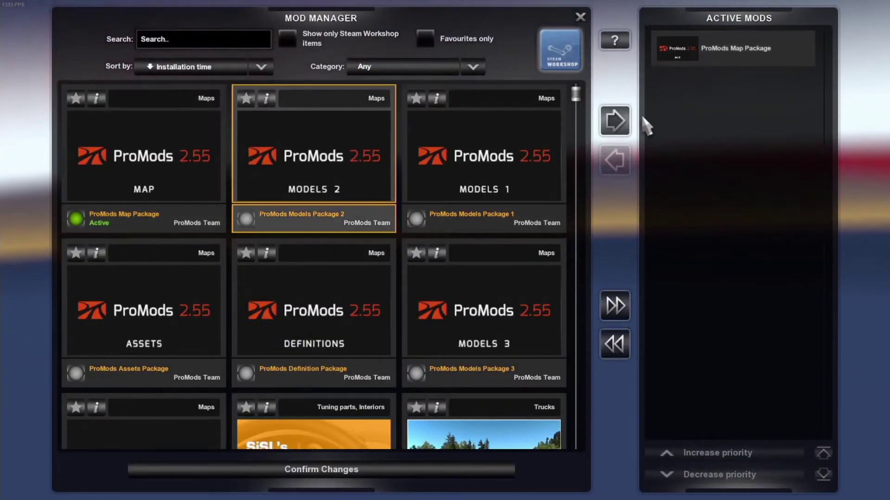
left_click(615, 121)
left_click(544, 137)
left_click(615, 121)
left_click(169, 318)
left_click(615, 121)
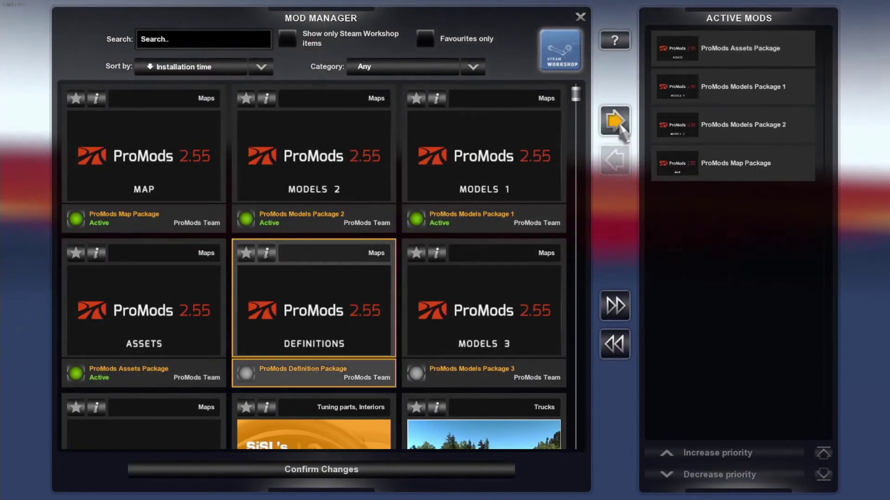
Activate the remaining ProMods Definition, Models 3 and Media packages.
left_click(614, 121)
left_click(510, 284)
left_click(615, 121)
scroll(431, 218, "down", 3)
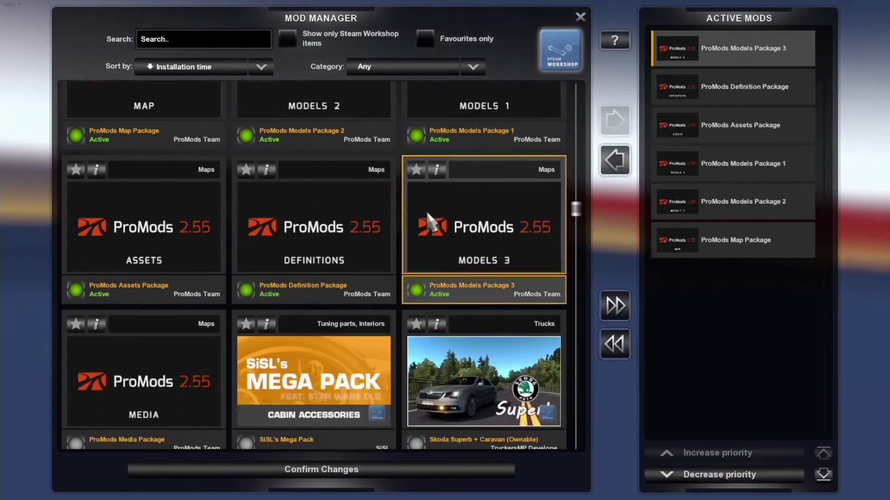
left_click(189, 338)
left_click(614, 120)
scroll(571, 124, "down", 2)
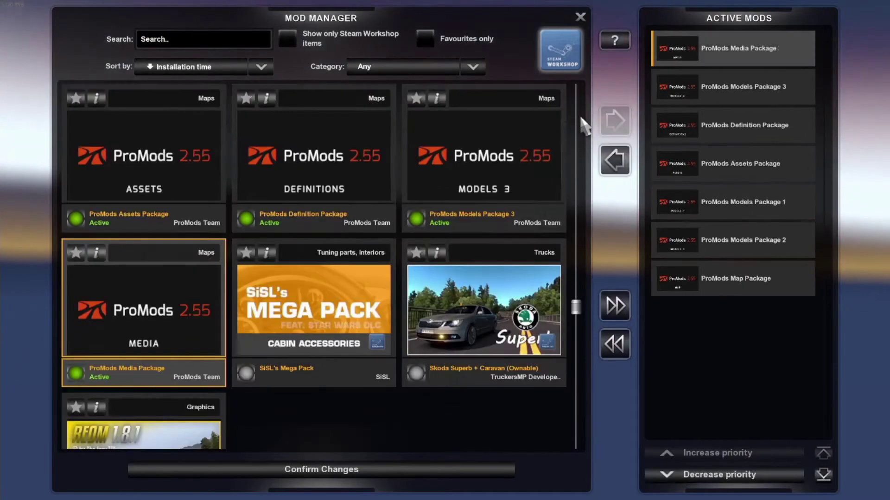
scroll(139, 232, "down", 2)
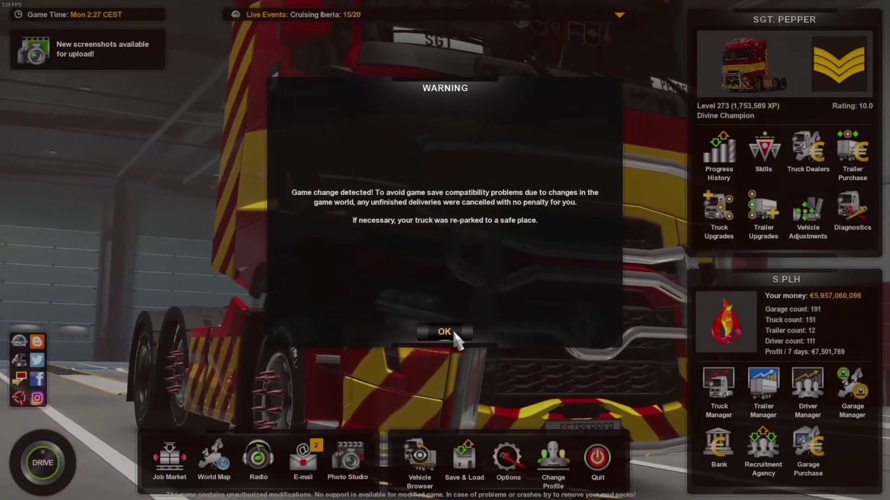
Dismiss the game-change warning, open the world map and set a checkpoint near Aberystwyth.
left_click(452, 330)
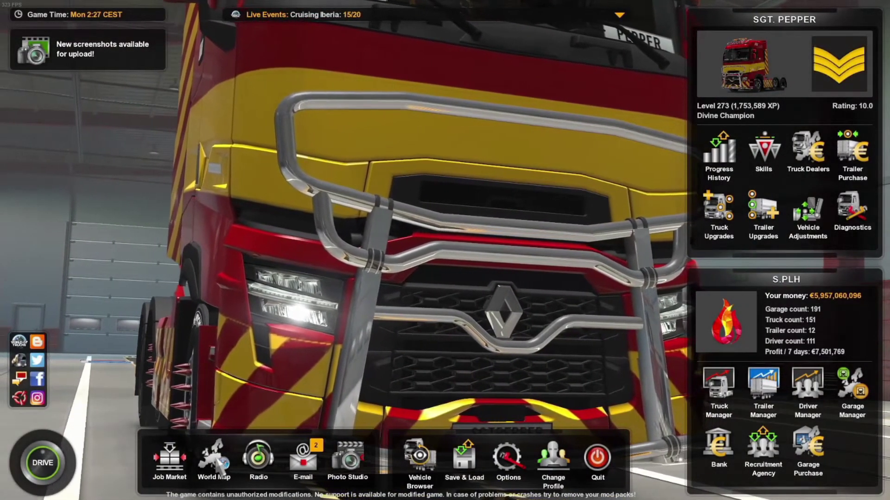
left_click(218, 462)
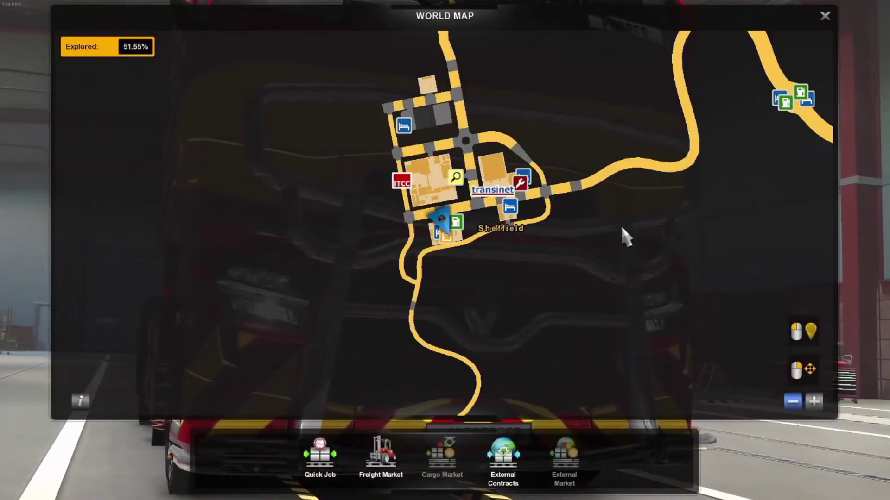
scroll(620, 224, "down", 5)
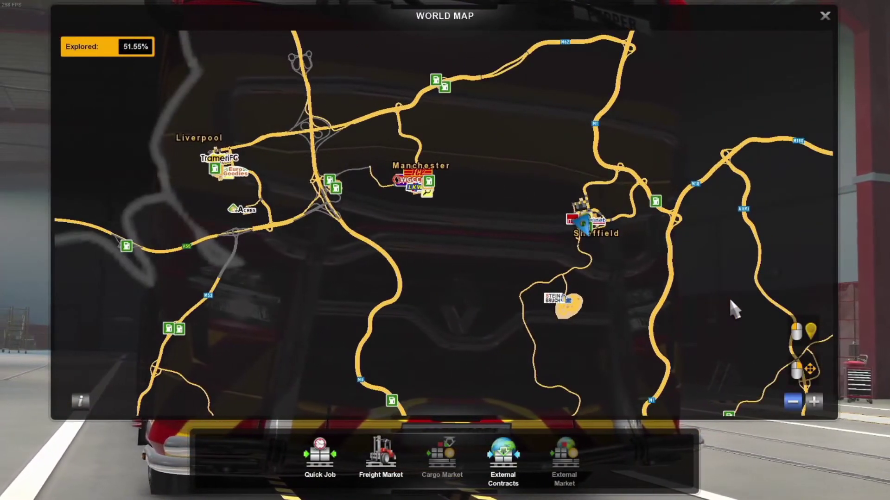
scroll(730, 301, "down", 5)
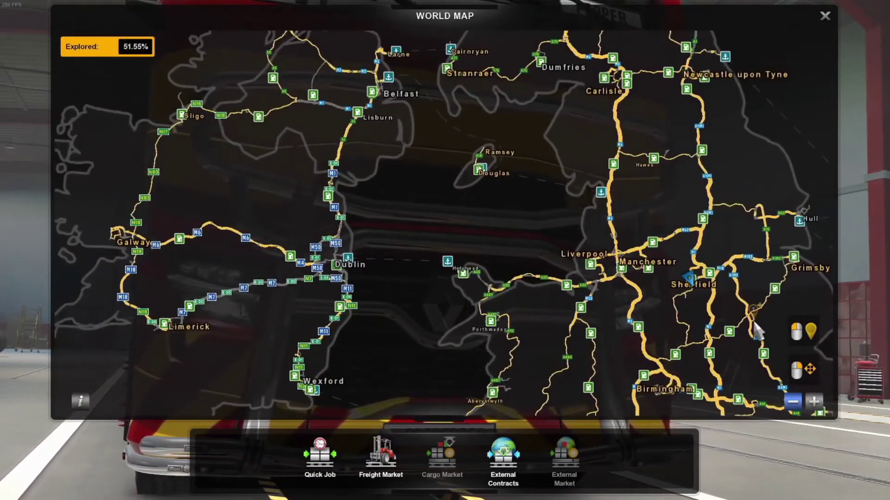
left_click(500, 368)
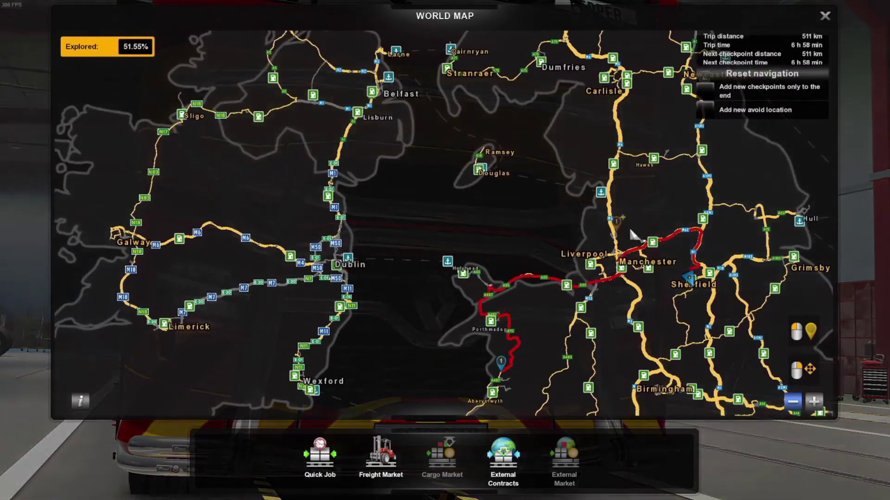
Zoom out and pan across central Europe, France and Italy to centre the Iberian Peninsula.
scroll(602, 239, "down", 5)
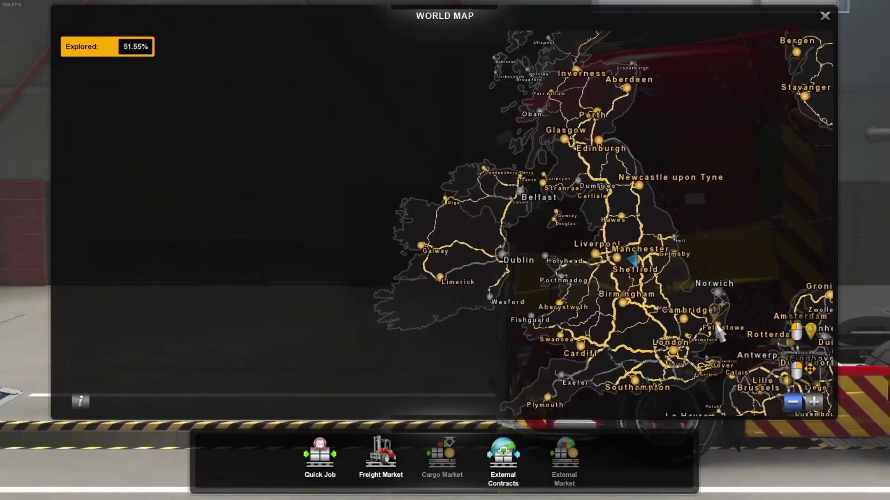
left_click_drag(725, 250, 305, 131)
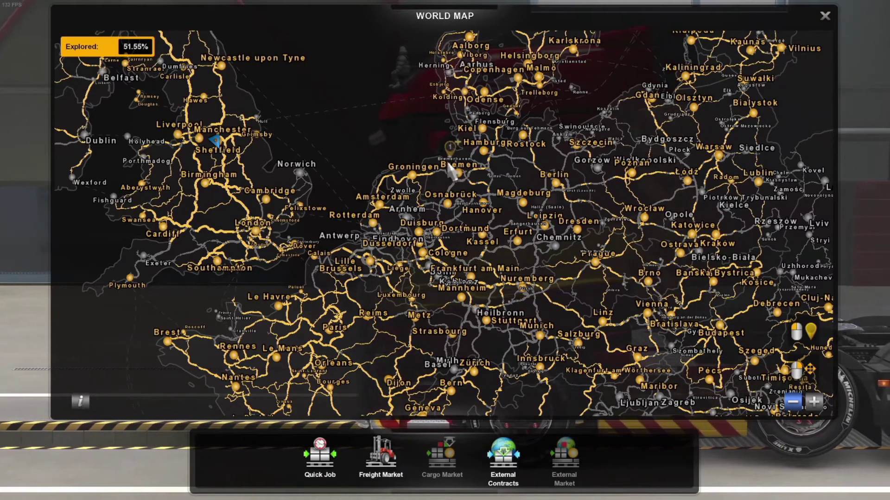
left_click_drag(436, 174, 532, 10)
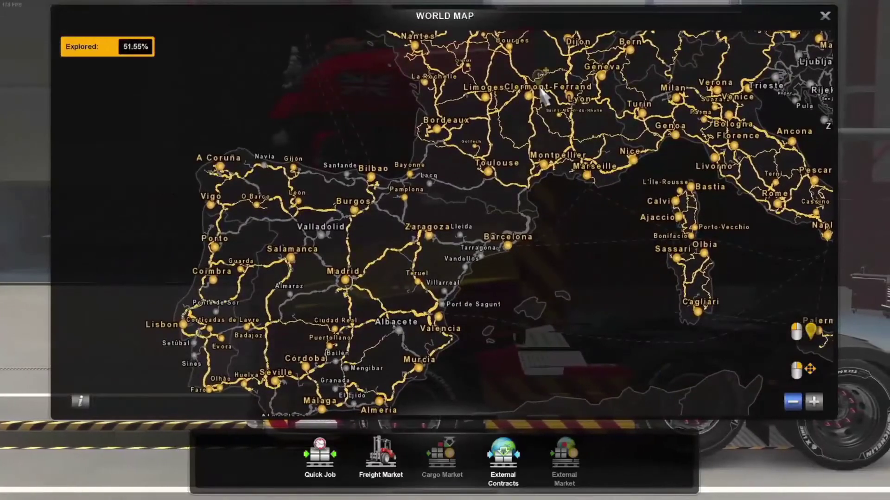
left_click_drag(602, 252, 681, 210)
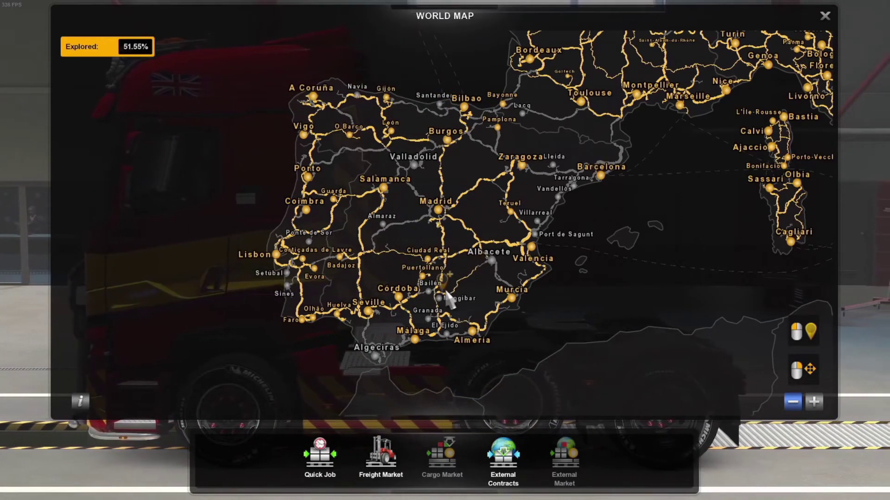
Pan the map from Italy, the Balkans and the Baltics north through Scandinavia to Svalbard and Iceland.
left_click_drag(647, 334, 183, 410)
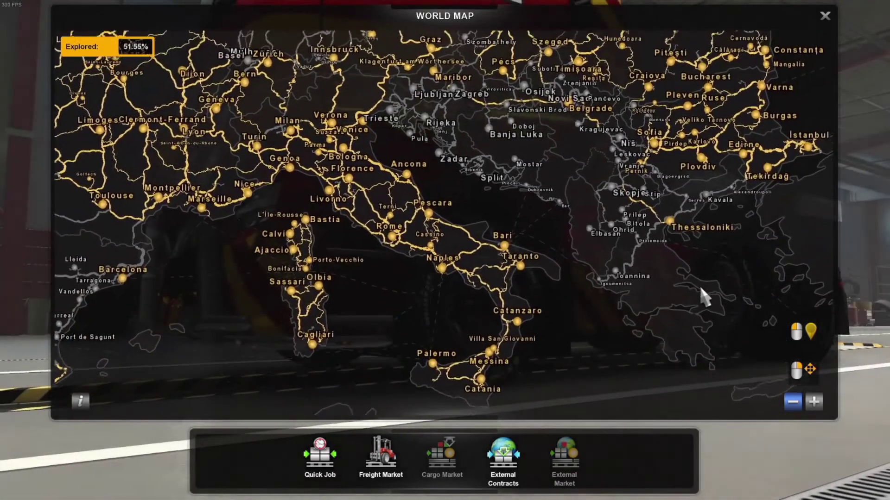
left_click_drag(700, 288, 597, 416)
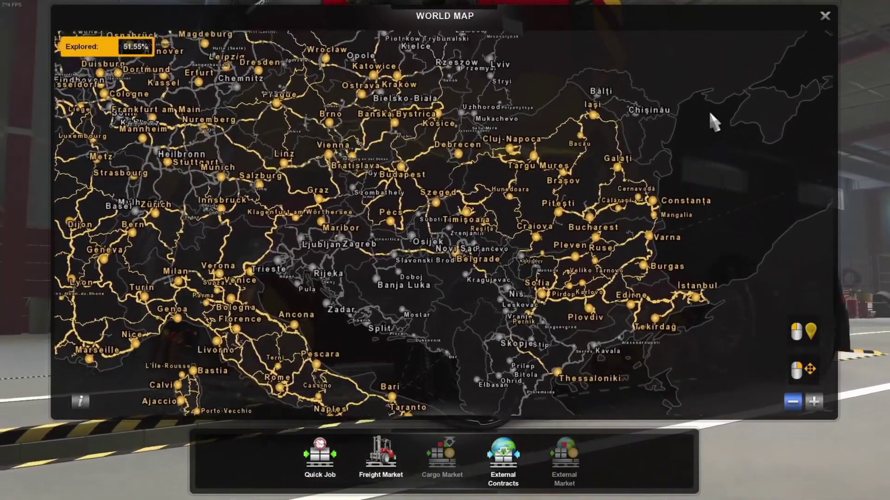
left_click_drag(711, 119, 841, 407)
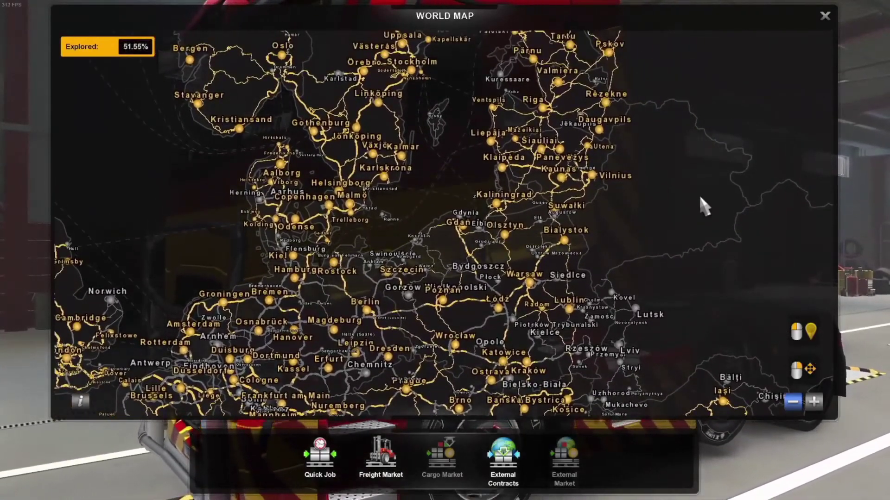
left_click_drag(692, 190, 707, 290)
left_click_drag(741, 112, 672, 458)
left_click_drag(462, 81, 689, 313)
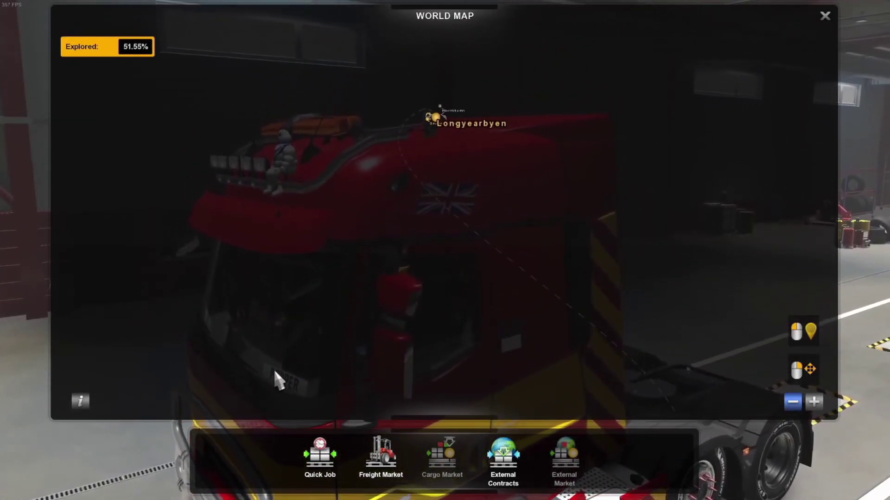
left_click_drag(556, 314, 820, 189)
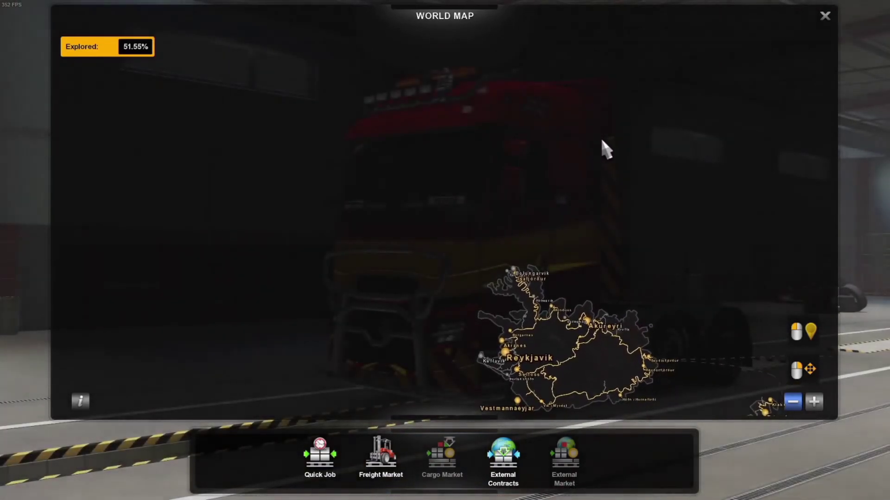